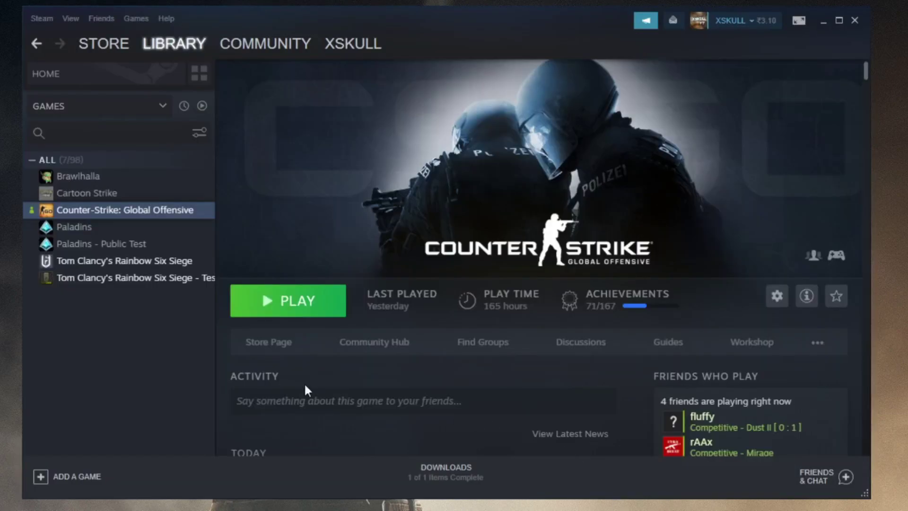
- Start verifying the integrity of the Counter-Strike: Global Offensive game files from its properties
right_click(86, 208)
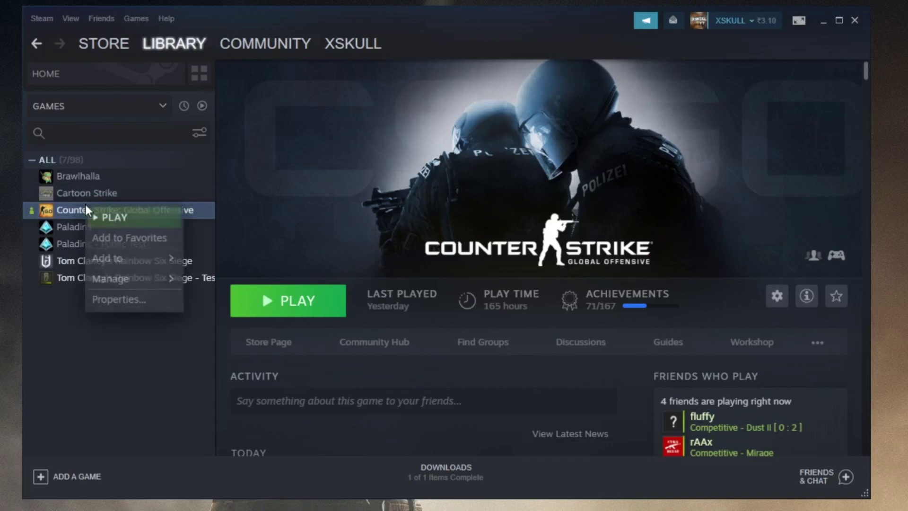
left_click(141, 299)
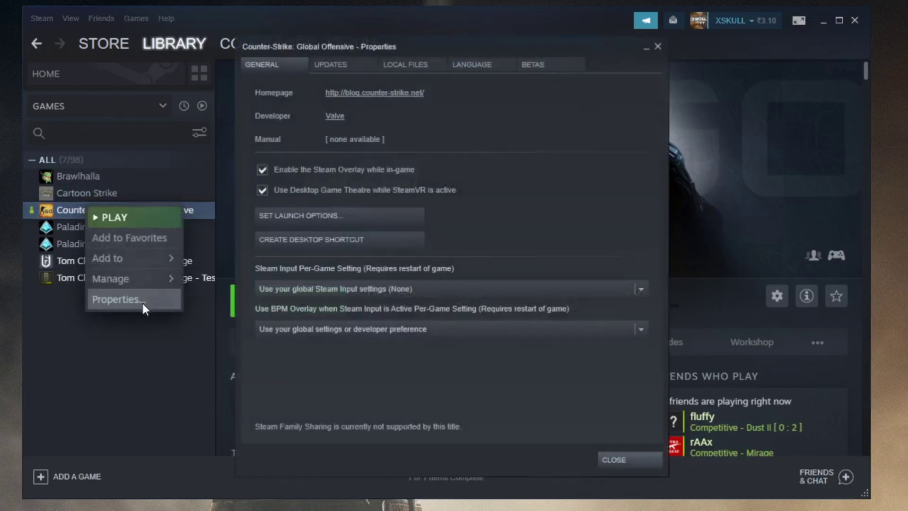
left_click(403, 69)
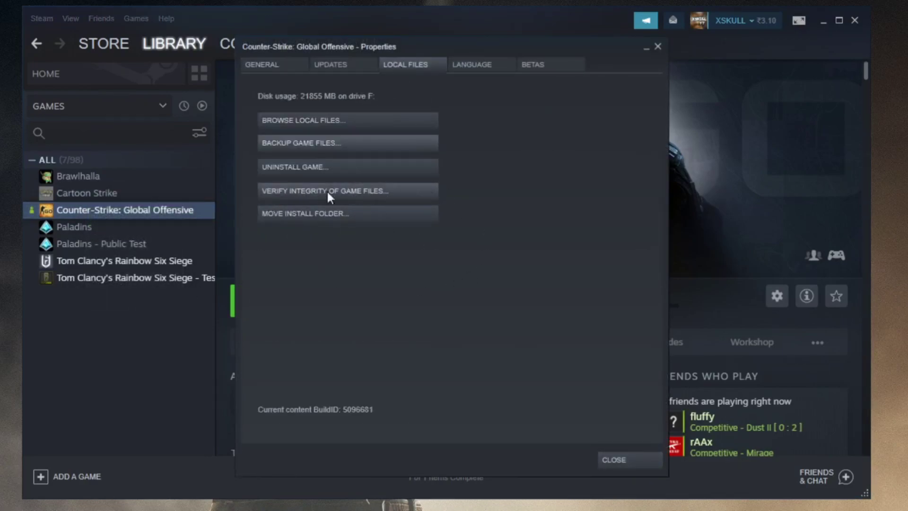
left_click(363, 191)
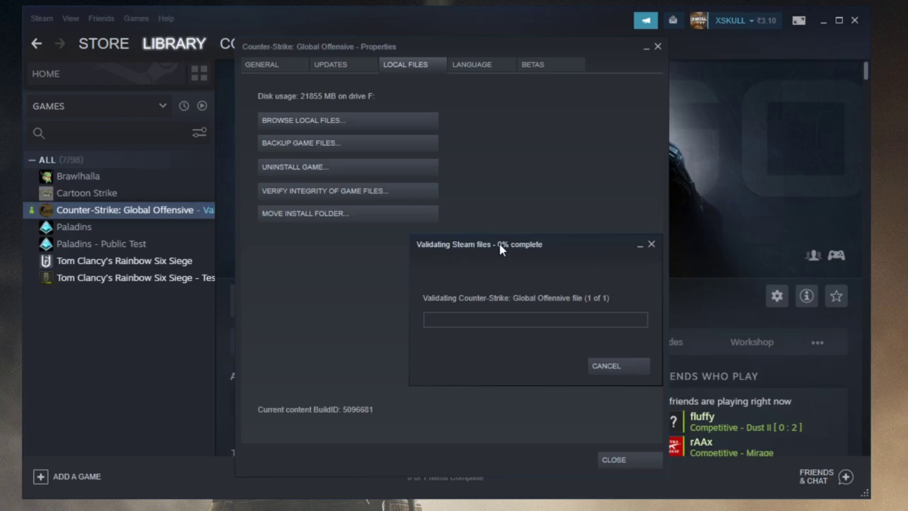
left_click_drag(500, 246, 397, 247)
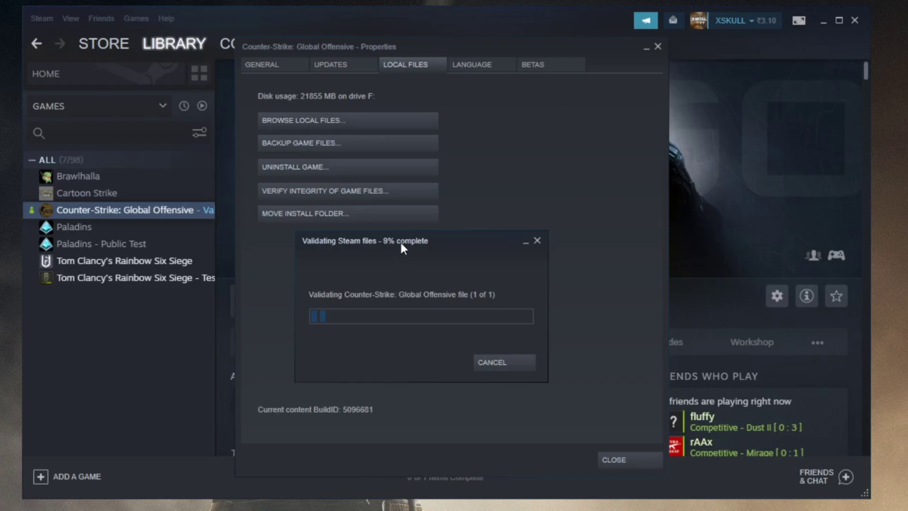
left_click_drag(423, 242, 459, 242)
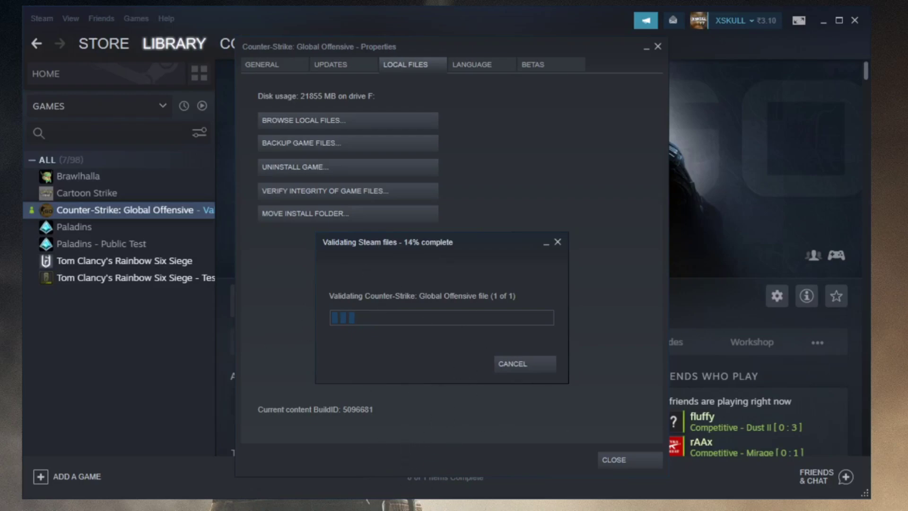
- Switch to the File Explorer window for C:\Program Files (x86)\Steam\bin and locate steamservice.dll, keeping the window compact
mouse_move(405, 506)
left_click(311, 464)
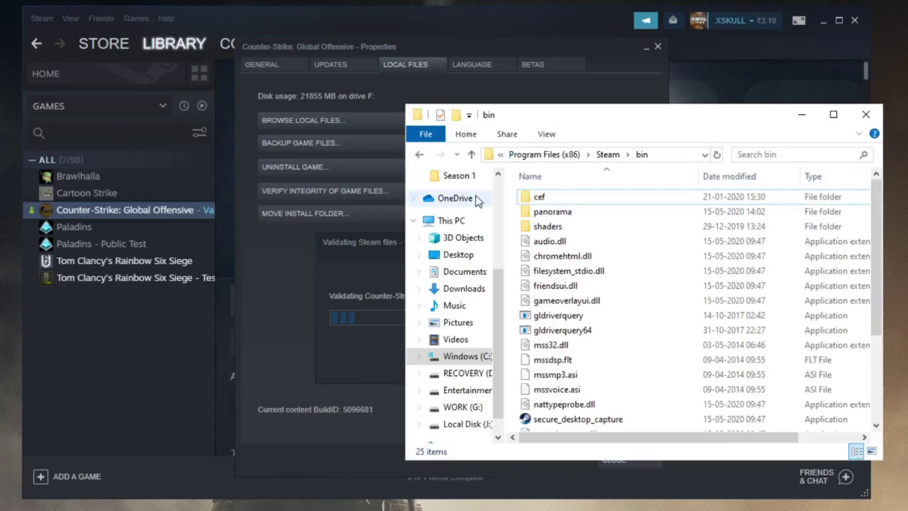
left_click_drag(557, 125, 274, 44)
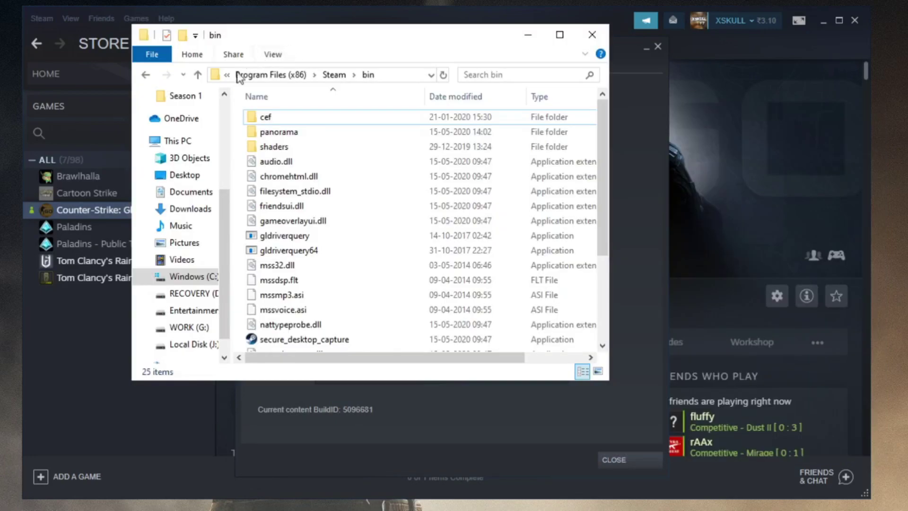
left_click_drag(610, 102, 775, 102)
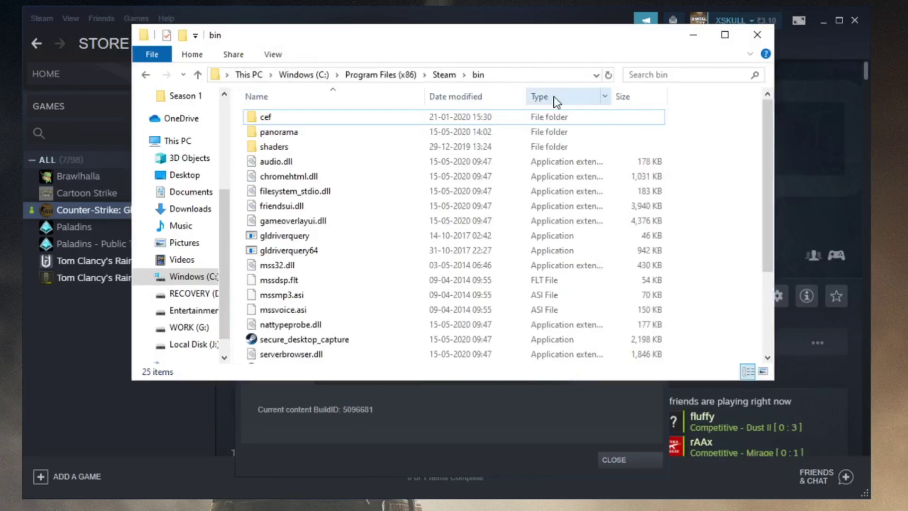
left_click_drag(424, 27, 422, 34)
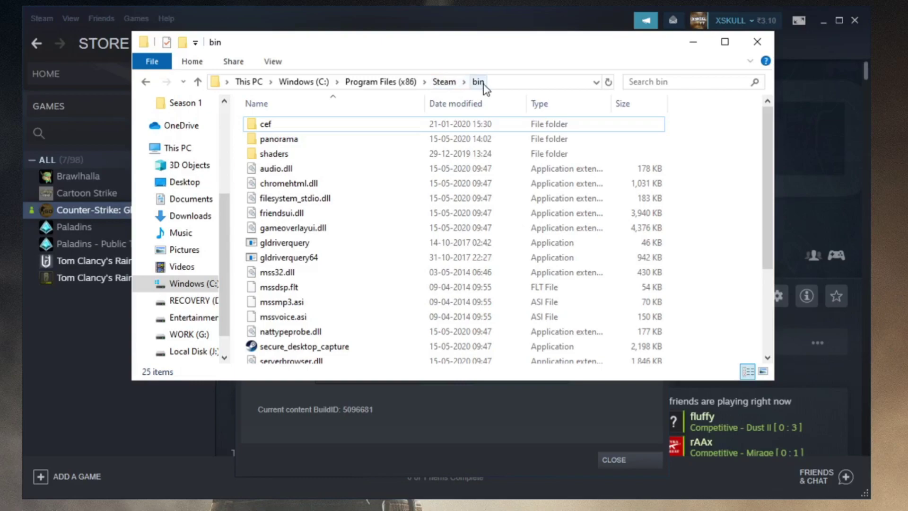
scroll(362, 177, "down", 3)
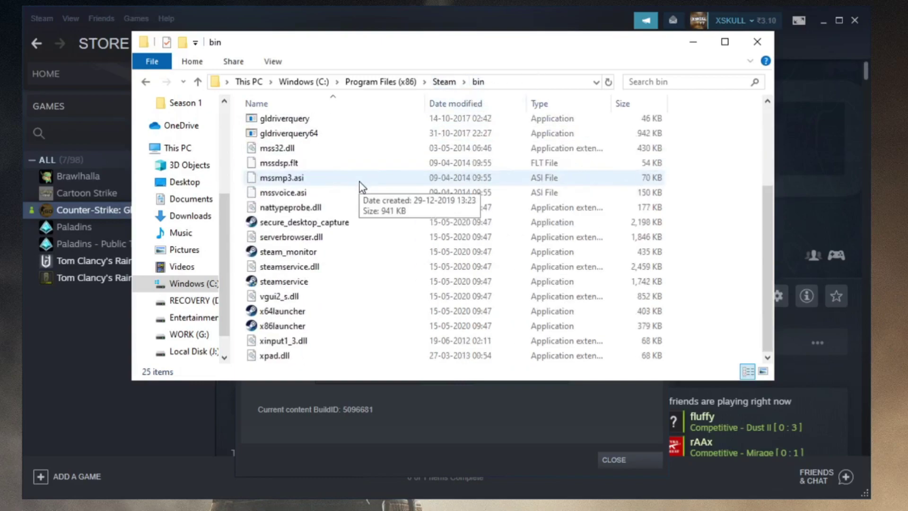
left_click(327, 268)
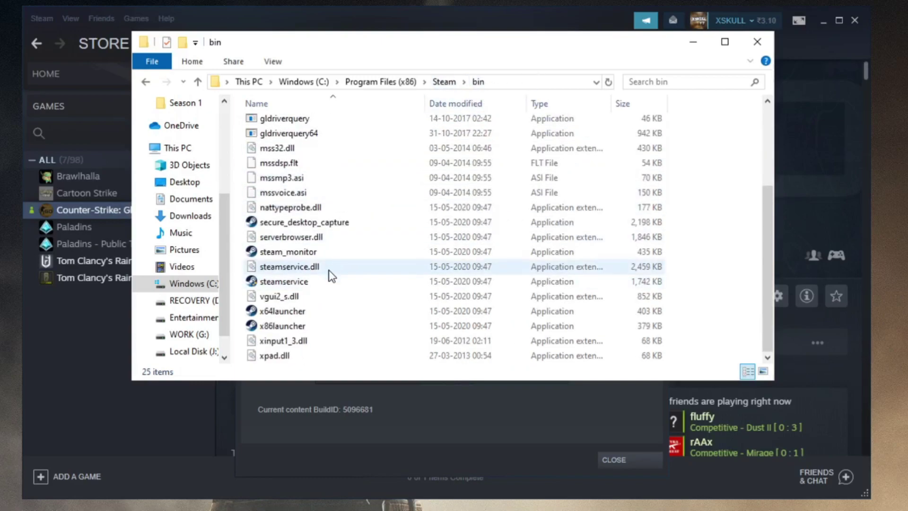
left_click_drag(774, 170, 523, 172)
left_click_drag(334, 51, 215, 47)
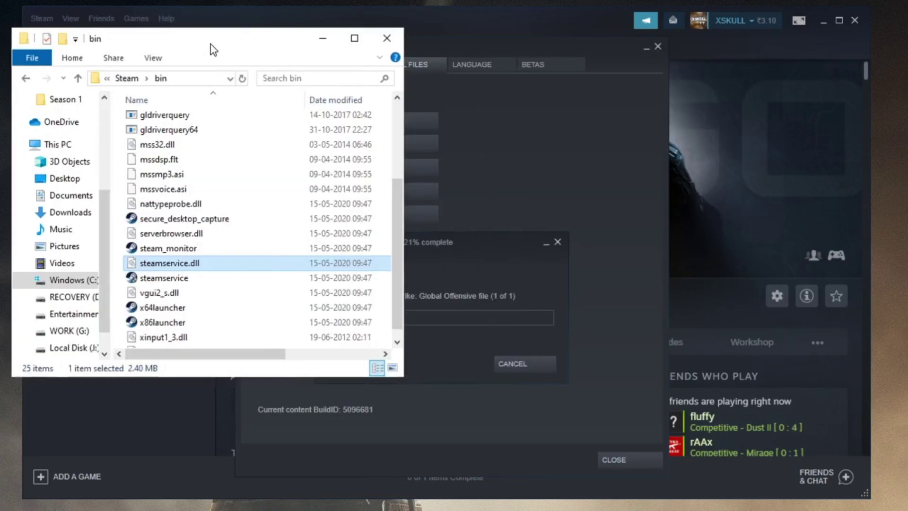
- Bring up the Program Files (x86)\Common Files\Steam folder beside the bin folder and locate its SteamService.dll
left_click(408, 440)
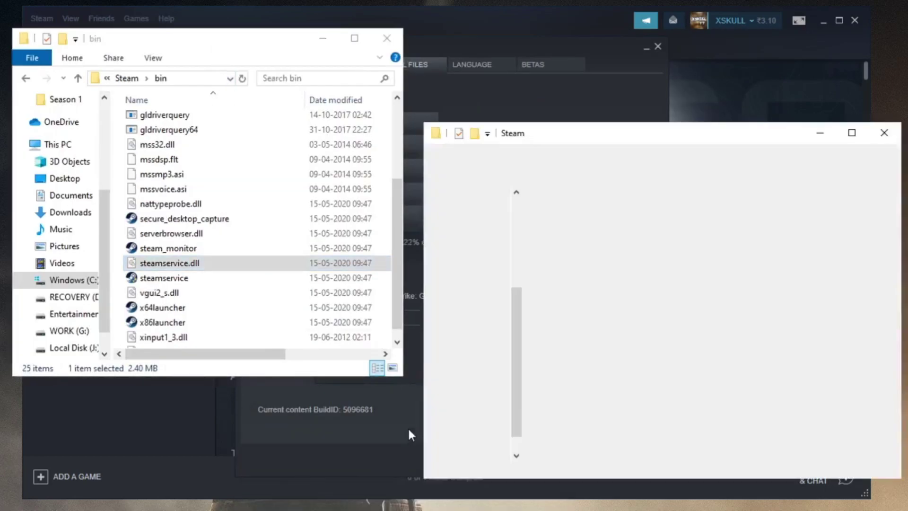
left_click_drag(577, 129, 584, 63)
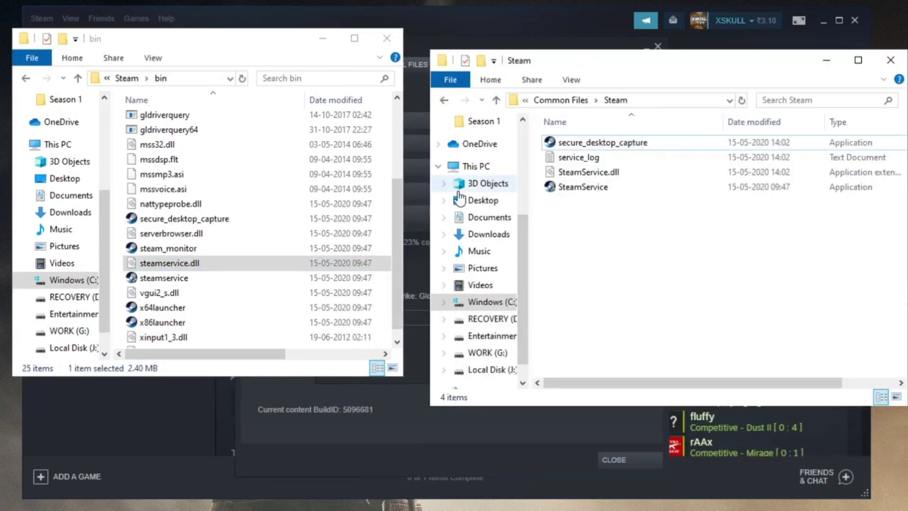
left_click_drag(431, 191, 282, 189)
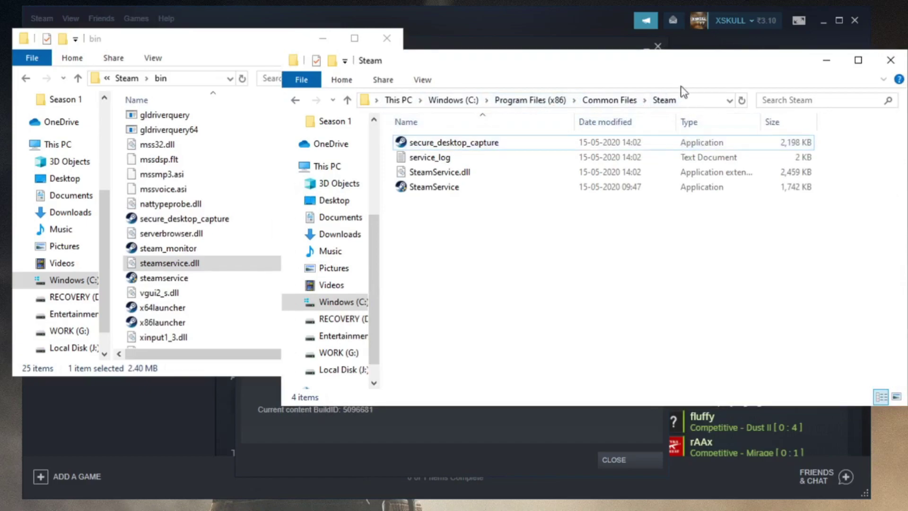
left_click(475, 172)
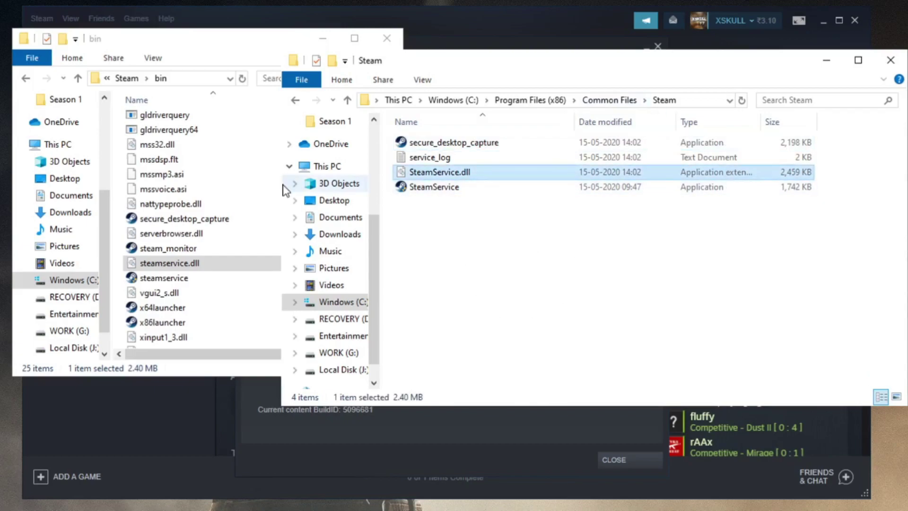
left_click_drag(283, 191, 434, 189)
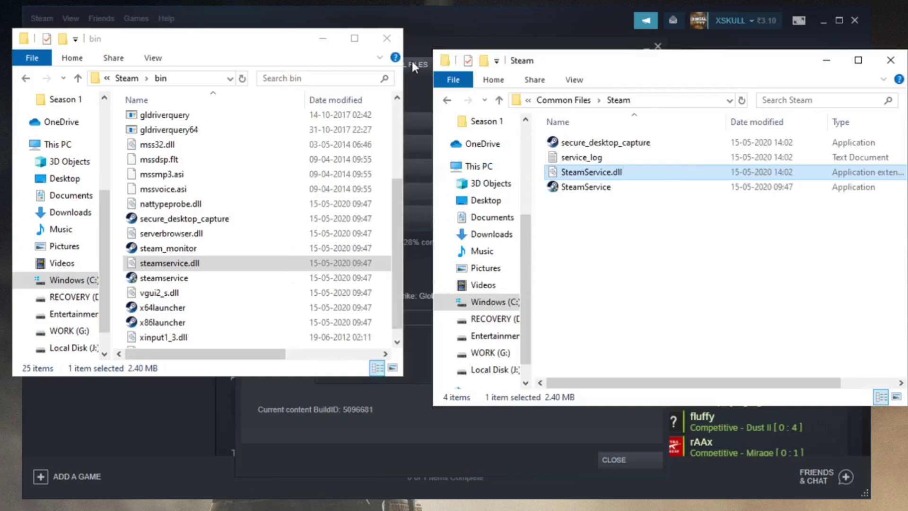
left_click_drag(255, 45, 246, 64)
- Return to Steam and check the progress of the game file validation
left_click(419, 83)
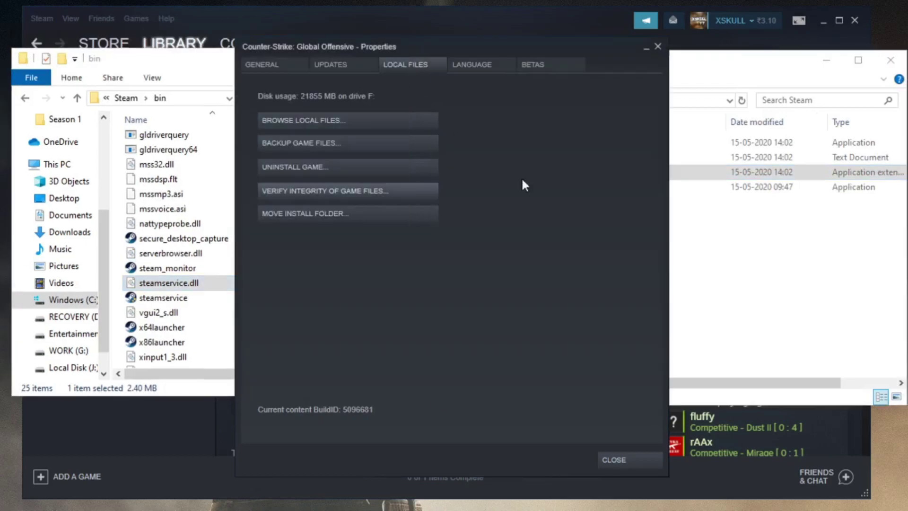
left_click(748, 467)
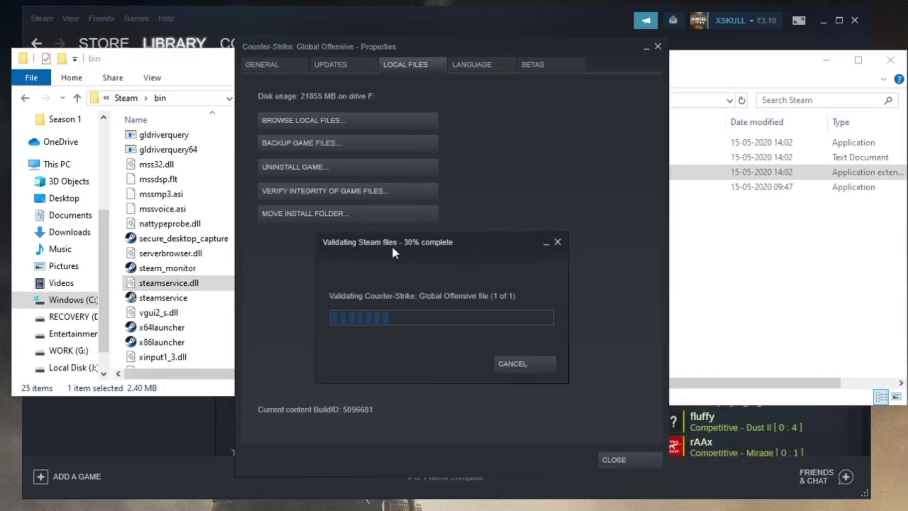
left_click_drag(466, 198, 430, 243)
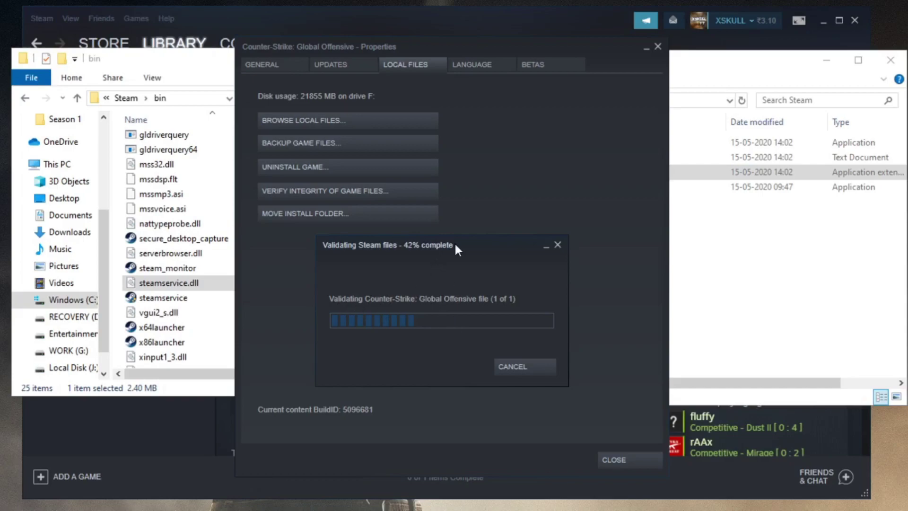
mouse_move(454, 242)
left_mouse_down()
mouse_move(474, 236)
mouse_move(457, 240)
left_mouse_up()
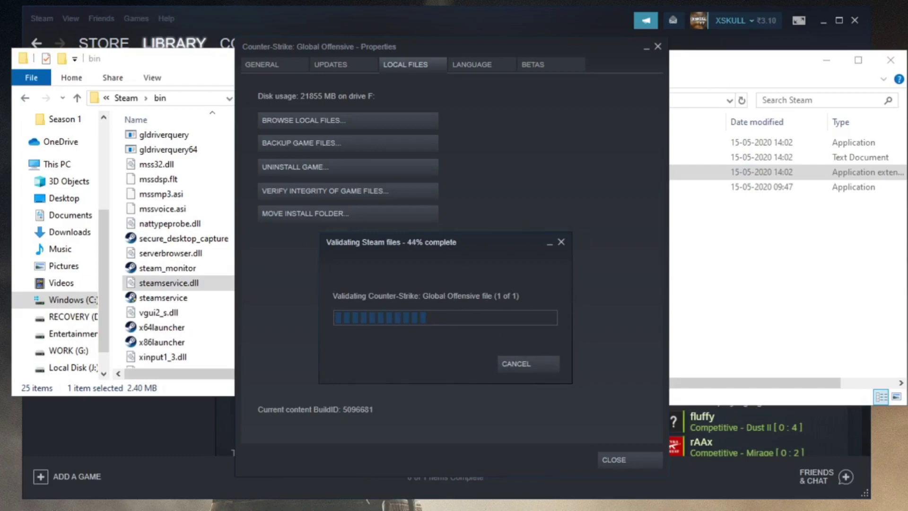
- Switch to Task Manager and find the Steam Client Service (32 bit) process among the background processes
mouse_move(610, 510)
left_click(586, 466)
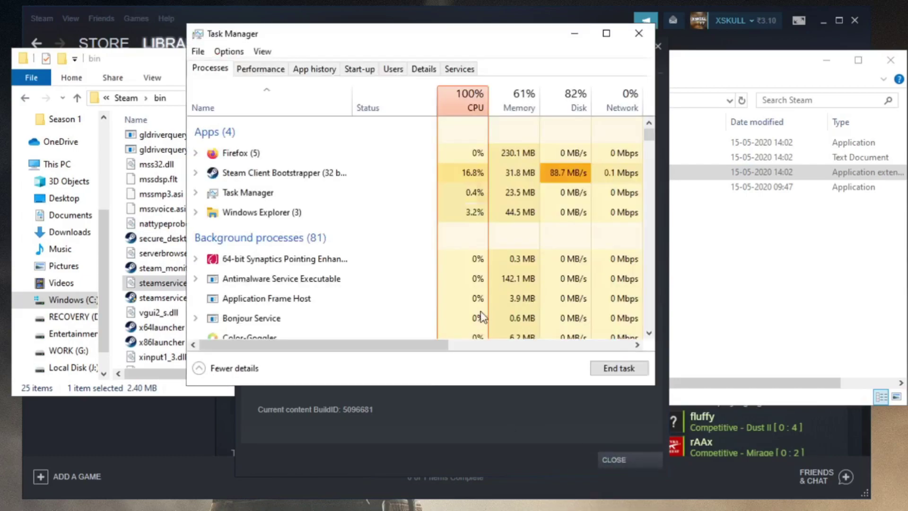
left_click_drag(345, 37, 427, 51)
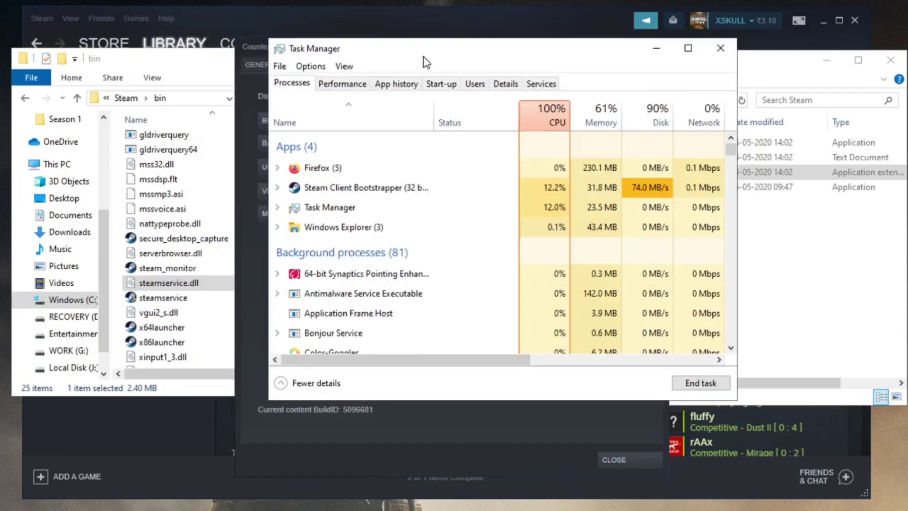
scroll(406, 246, "down", 1)
scroll(406, 248, "down", 6)
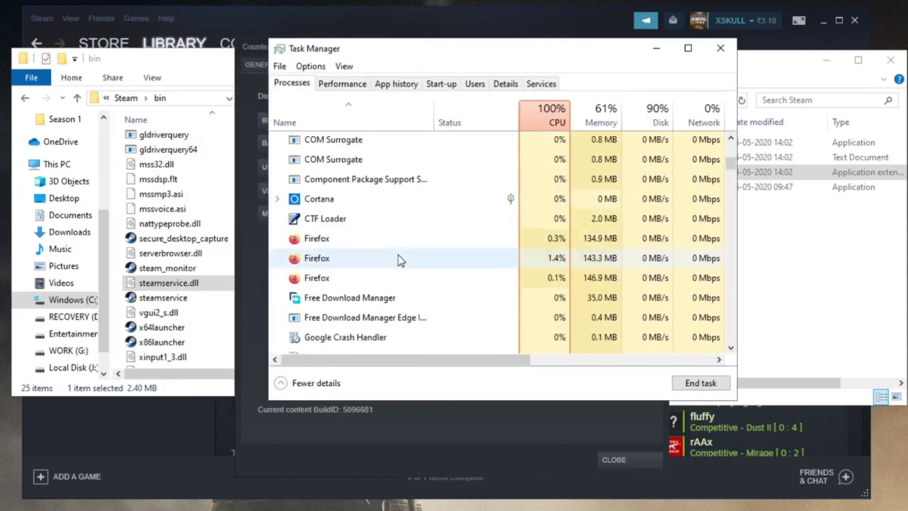
scroll(399, 259, "down", 5)
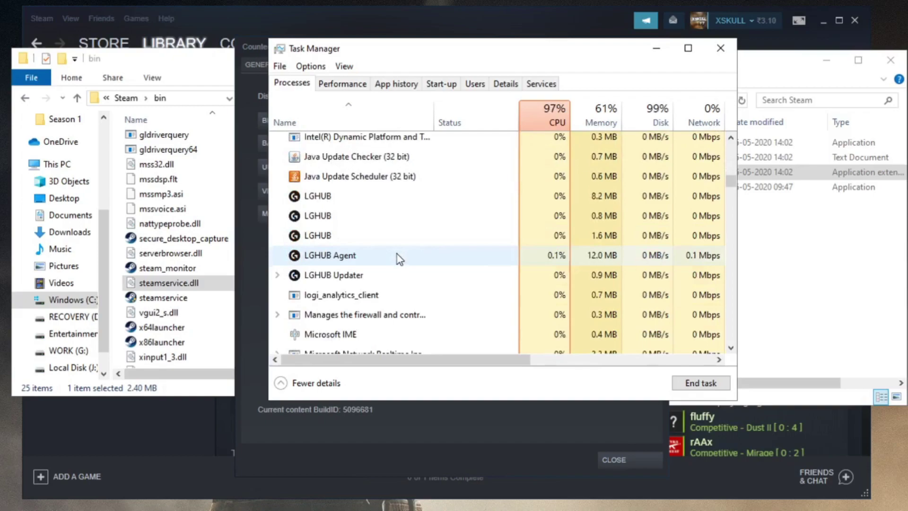
scroll(398, 259, "down", 6)
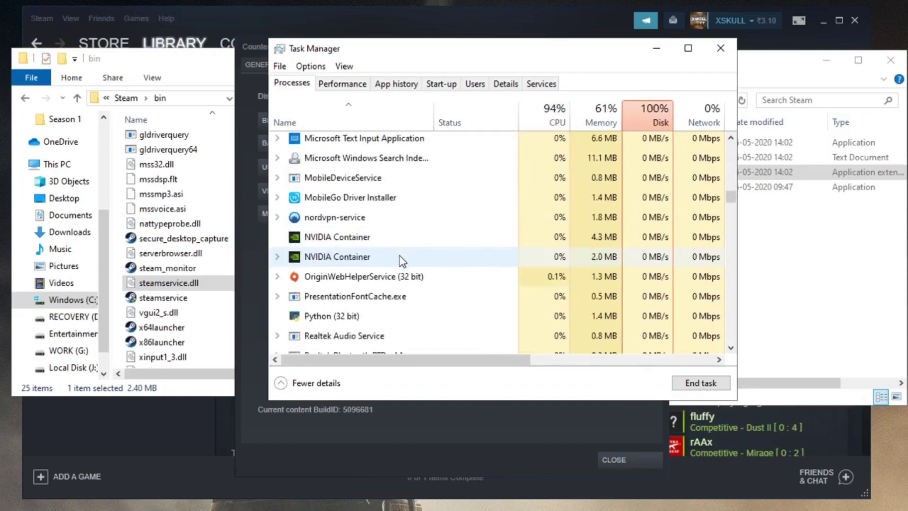
scroll(400, 260, "down", 5)
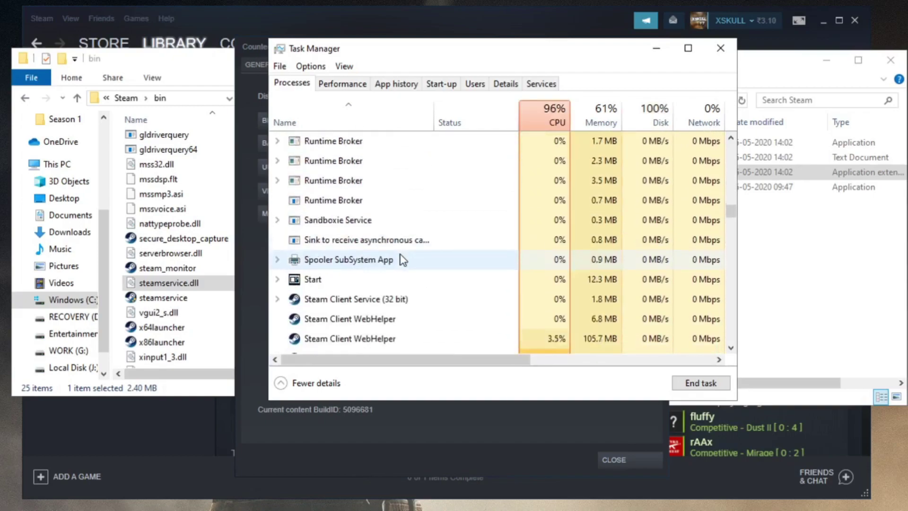
scroll(411, 291, "down", 1)
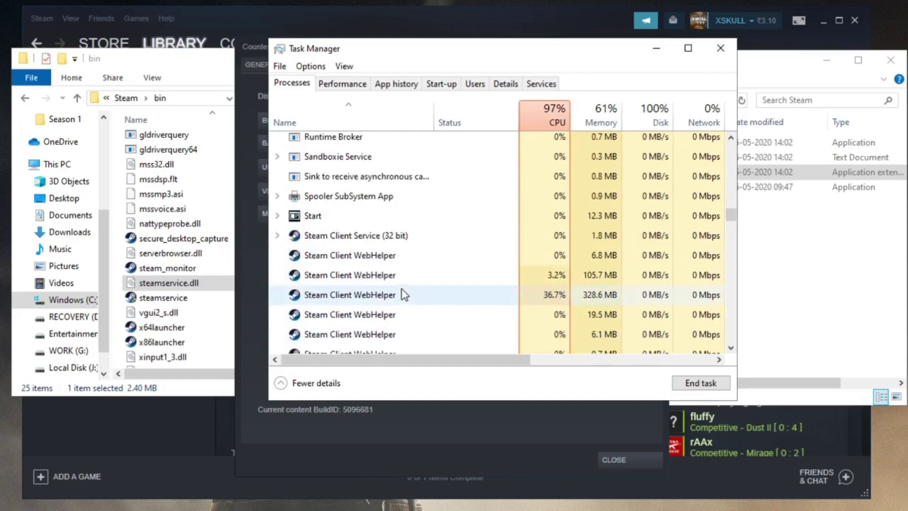
left_click(385, 236)
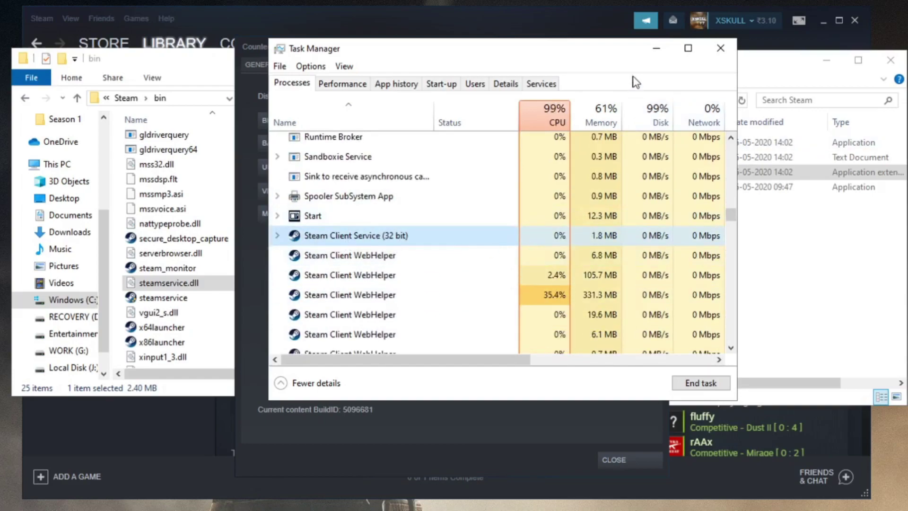
left_click(656, 49)
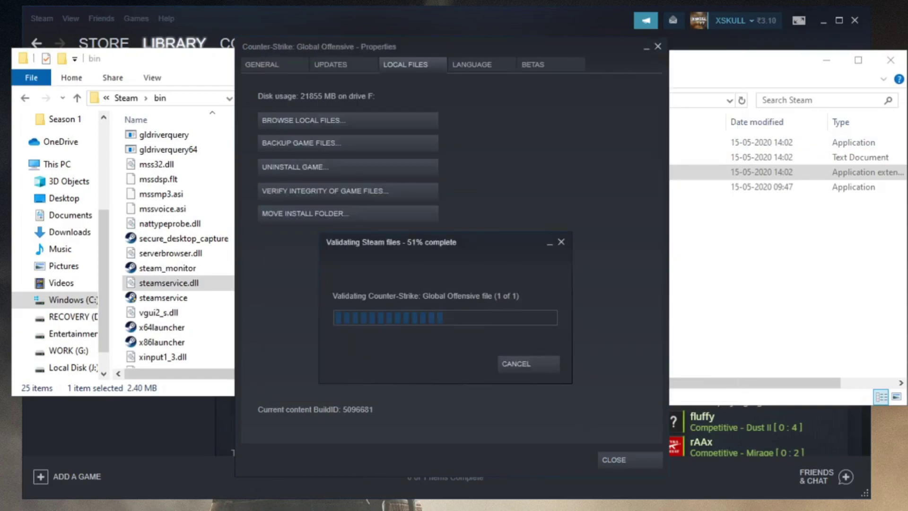
- Minimise Task Manager and both Steam folder windows to return to the file validation
key("alt+Tab")
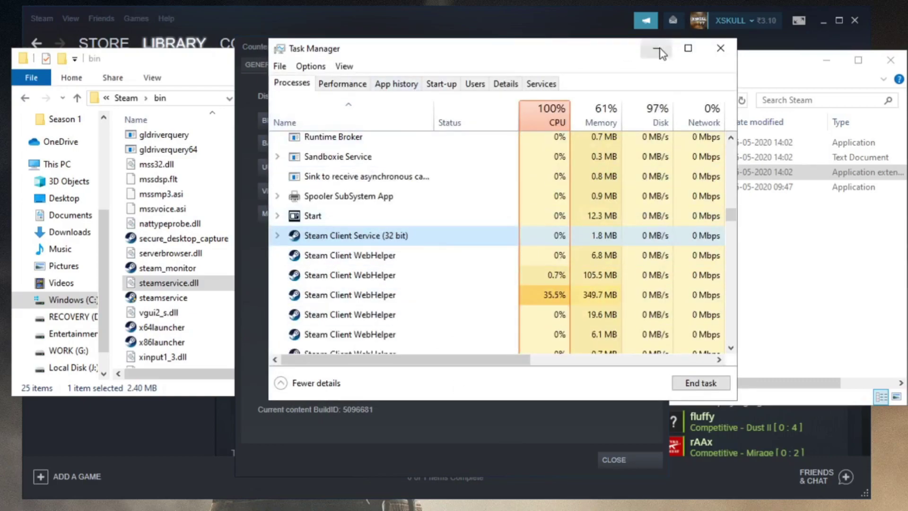
left_click(659, 51)
left_click(695, 92)
left_click(191, 60)
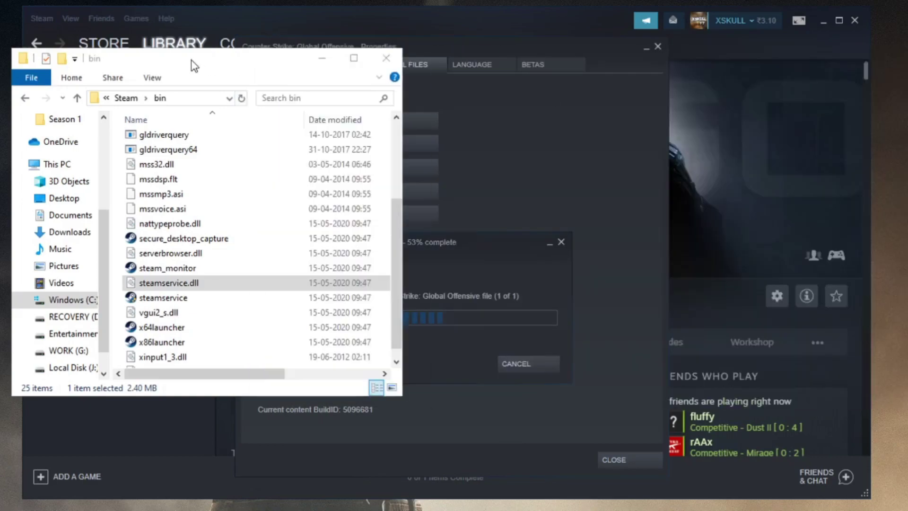
left_click(322, 59)
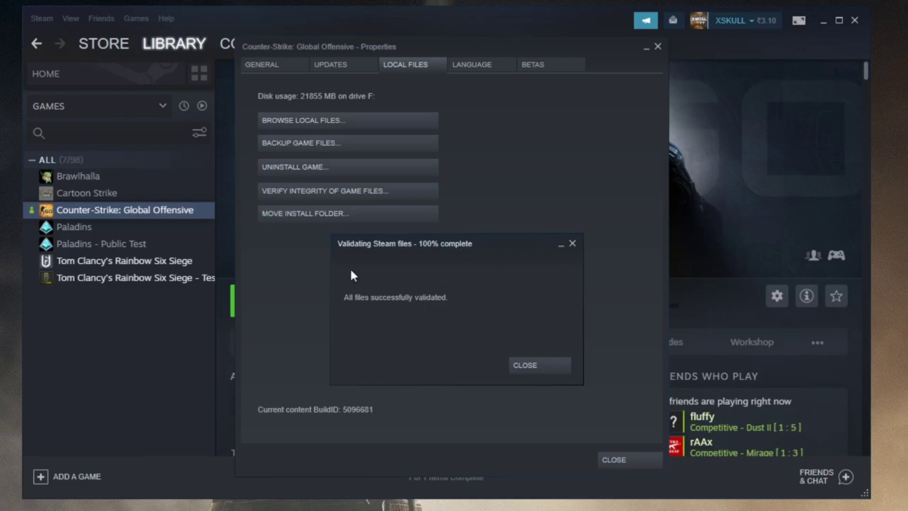
- Close the finished validation dialog and the Counter-Strike: Global Offensive properties window
left_click(538, 365)
left_click(658, 47)
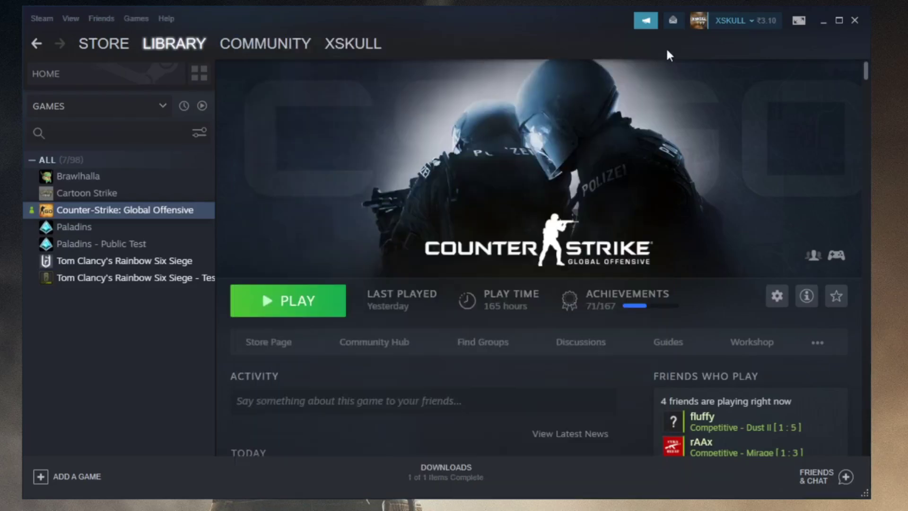
- Close the Steam window and end the Steam Client Service (32 bit) process in Task Manager
left_click(854, 21)
key("ctrl+shift+Escape")
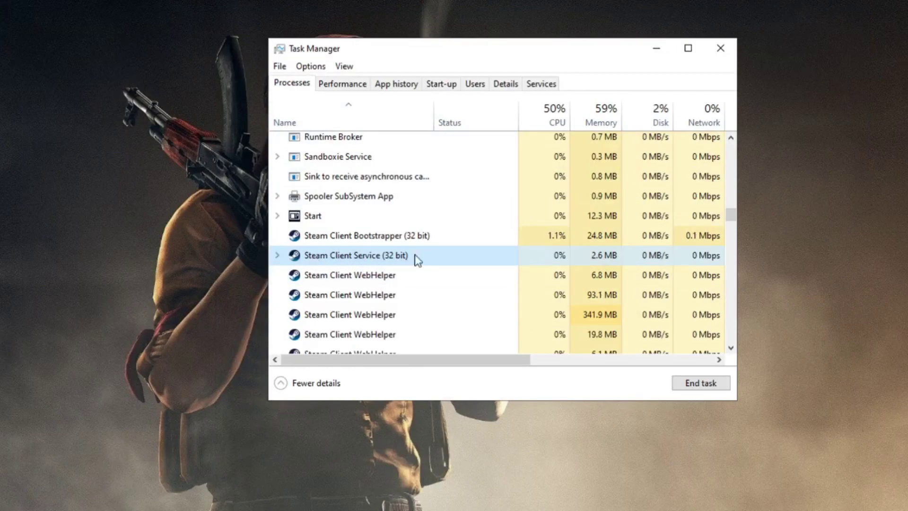
left_click(695, 382)
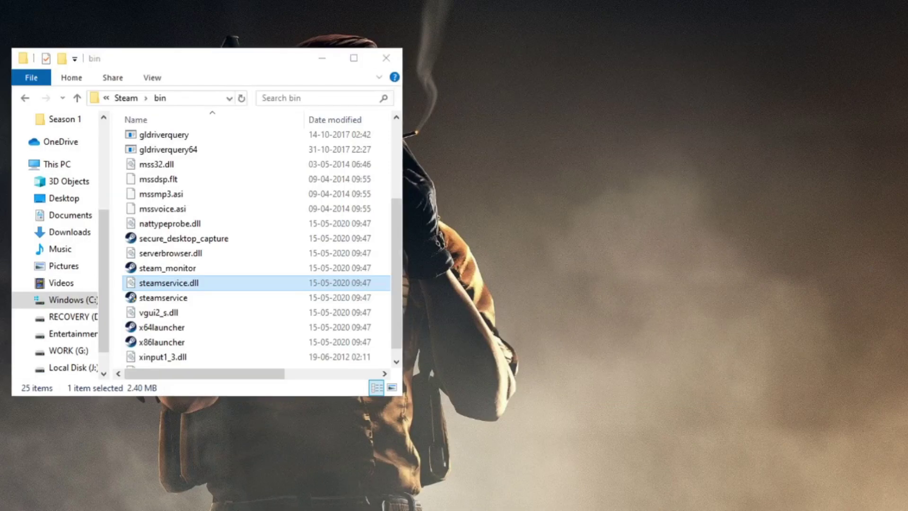
- Bring both Steam folder windows back on screen and copy steamservice.dll from Program Files (x86)\Steam\bin
left_click(440, 478)
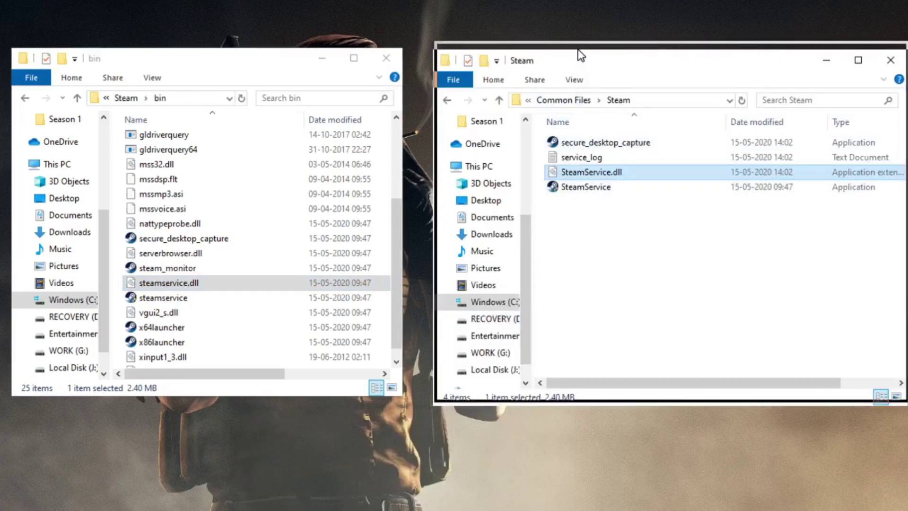
left_click_drag(241, 64, 243, 48)
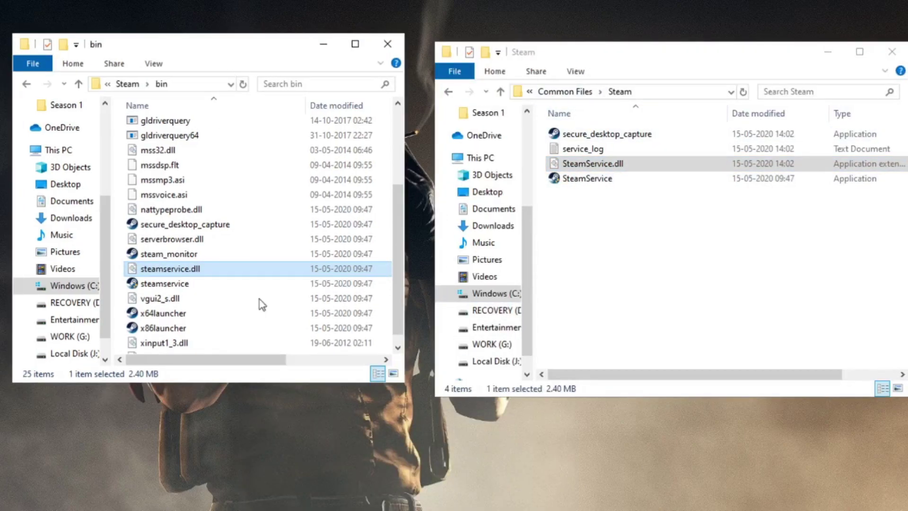
left_click_drag(13, 92, 0, 92)
left_click_drag(403, 118, 419, 118)
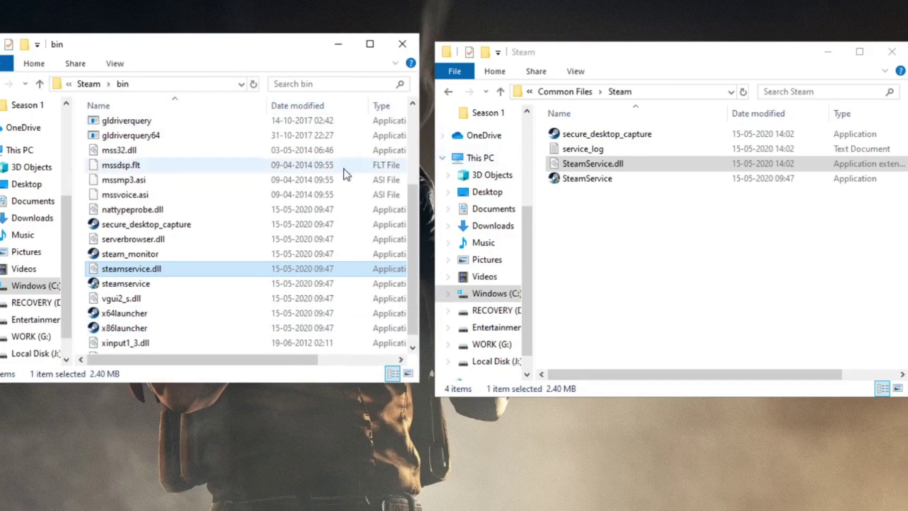
double_click(232, 47)
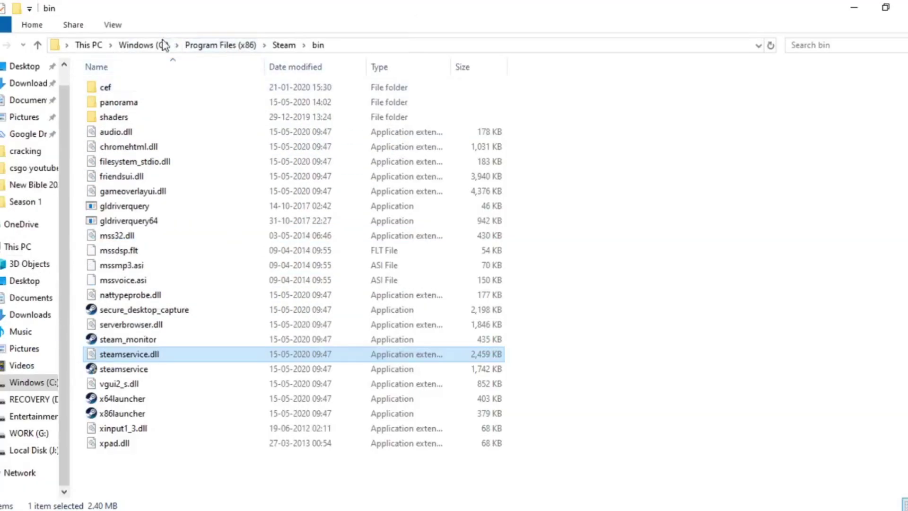
right_click(154, 355)
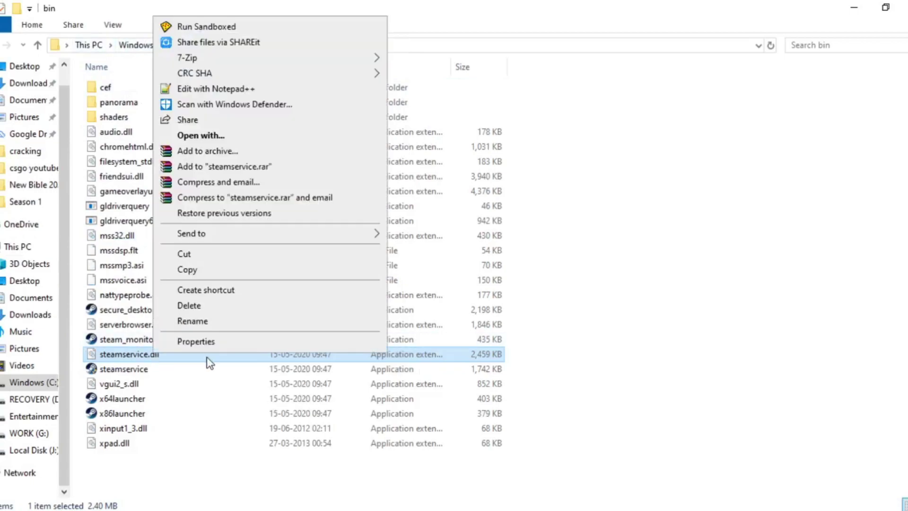
left_click(205, 268)
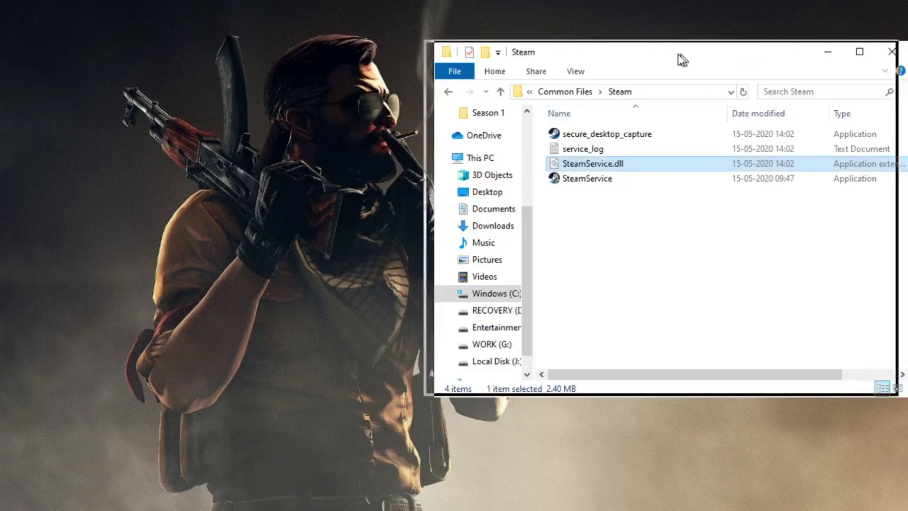
- Paste steamservice.dll into Program Files (x86)\Common Files\Steam, replacing the existing file in the destination
left_click_drag(681, 57, 456, 47)
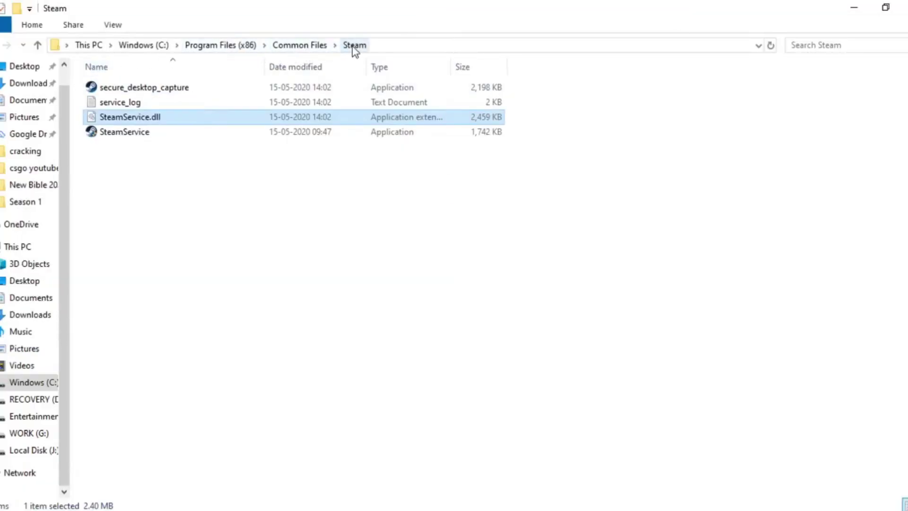
right_click(189, 203)
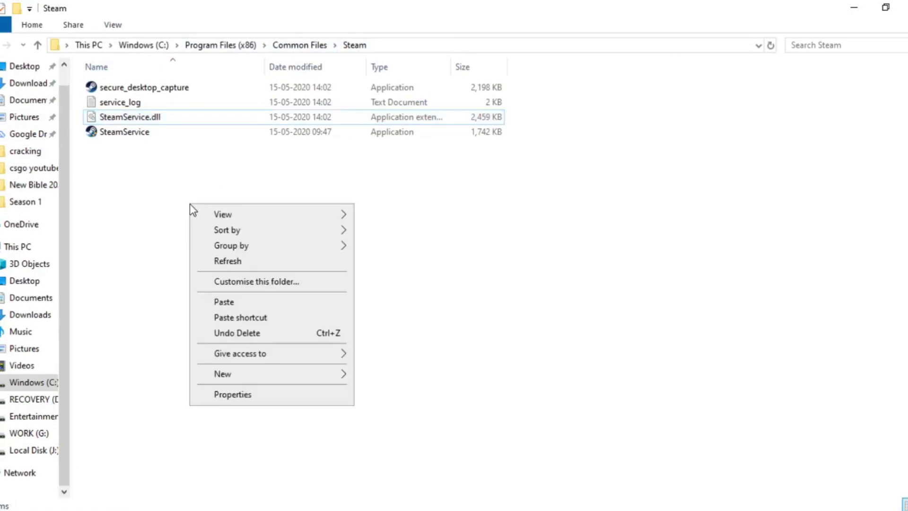
left_click(244, 301)
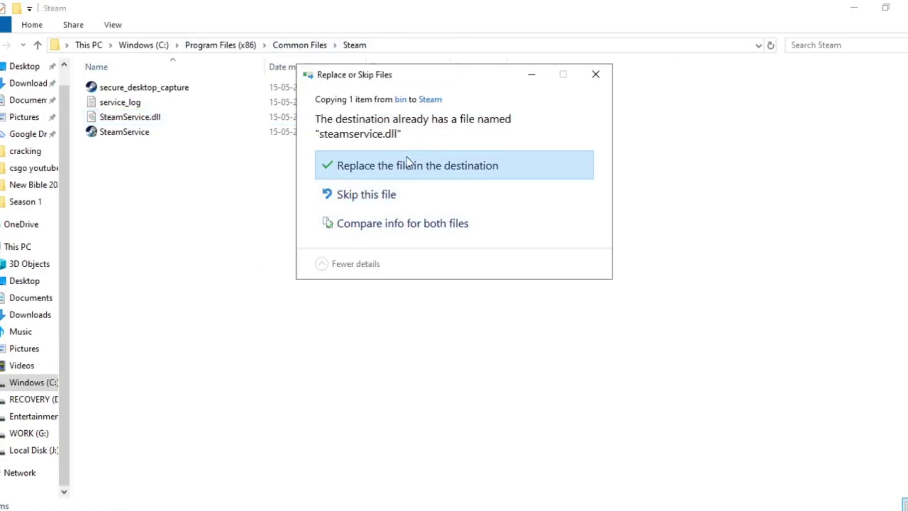
left_click(407, 163)
left_click(423, 170)
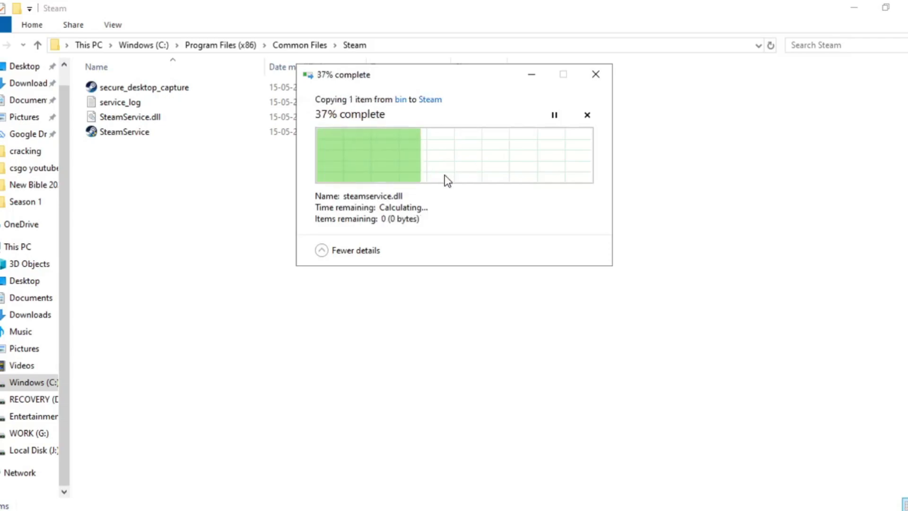
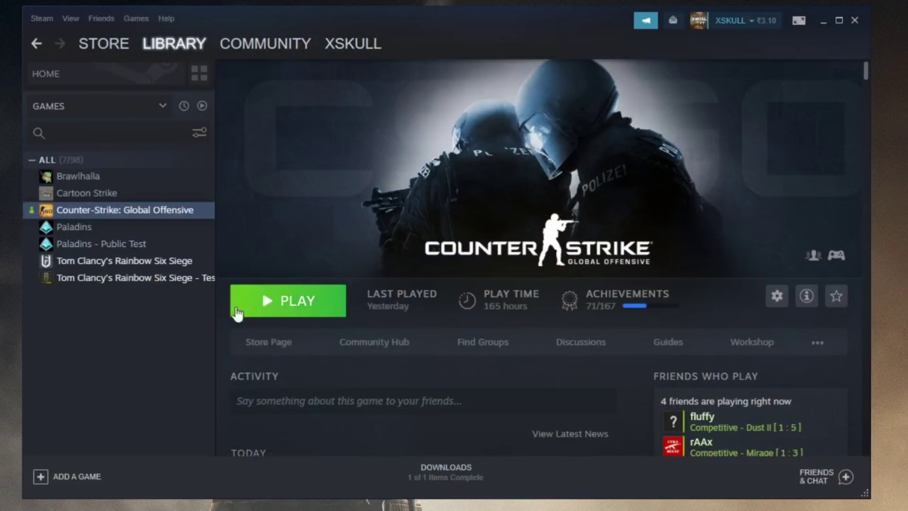
- Launch Counter-Strike: Global Offensive from the Steam library and move its first-time setup window aside
left_click(286, 312)
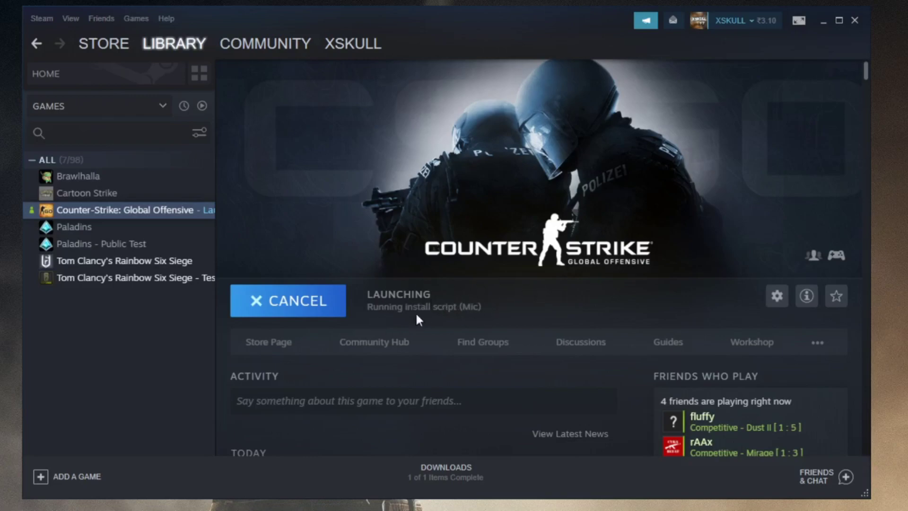
left_click(706, 470)
left_click_drag(446, 239, 371, 207)
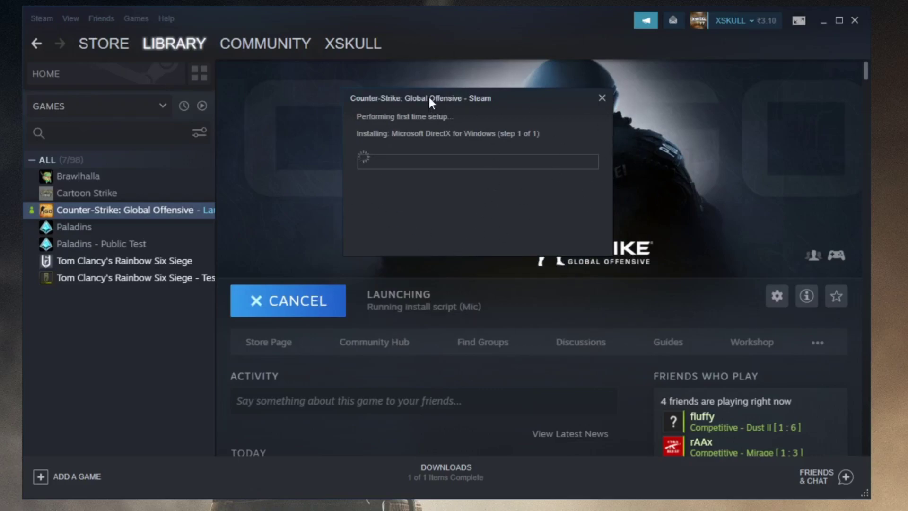
left_click_drag(427, 101, 511, 114)
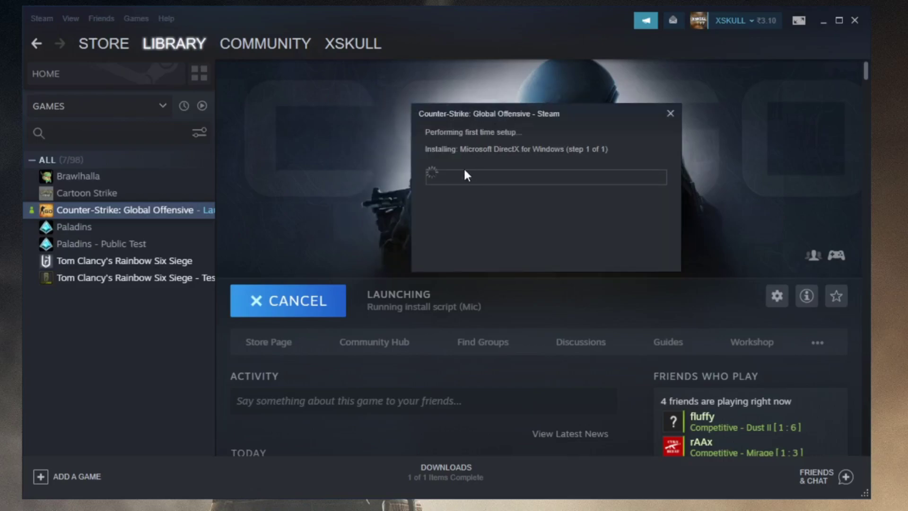